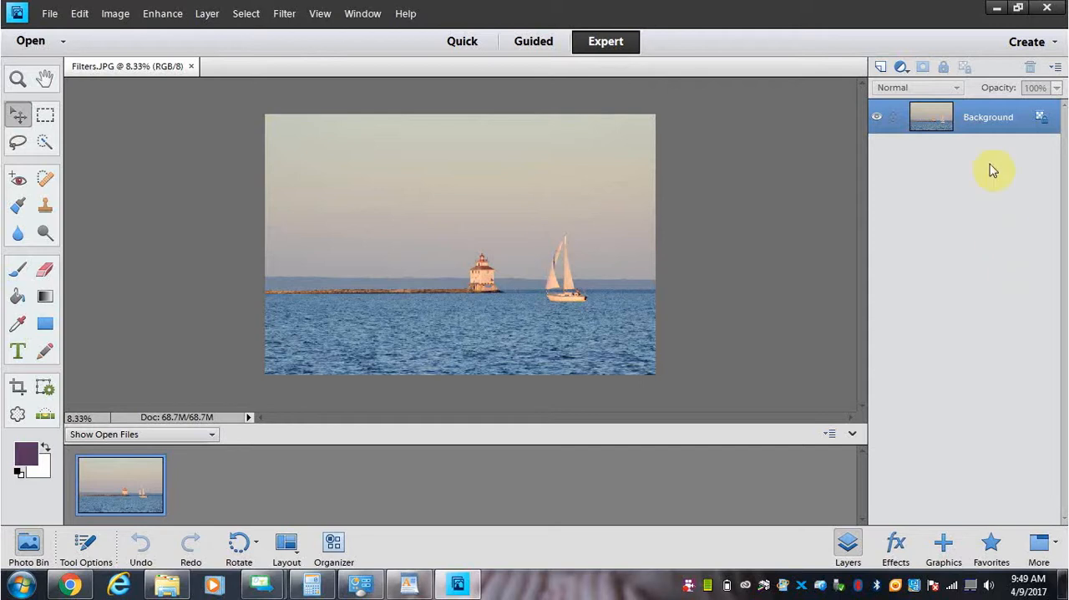
- Duplicate the Background layer as Background copy and hide the original Background layer
right_click(1000, 134)
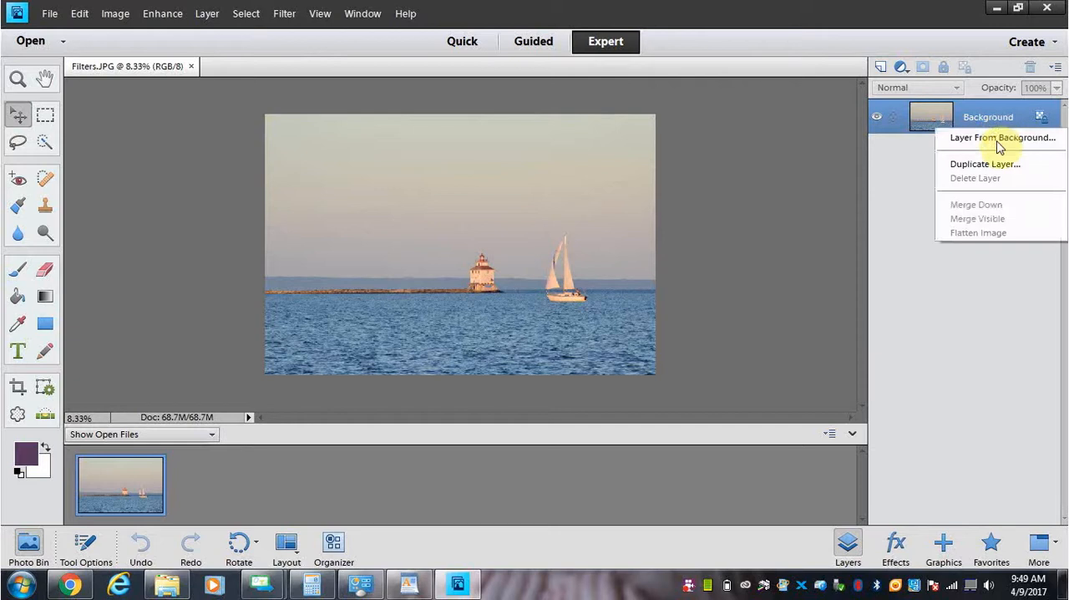
left_click(994, 163)
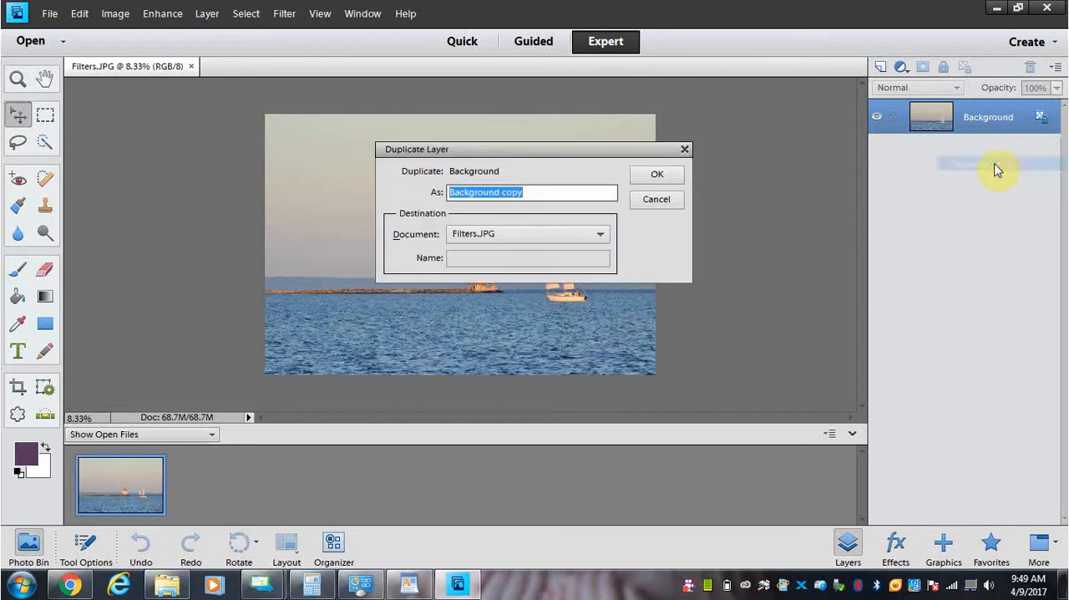
left_click(675, 179)
left_click(876, 151)
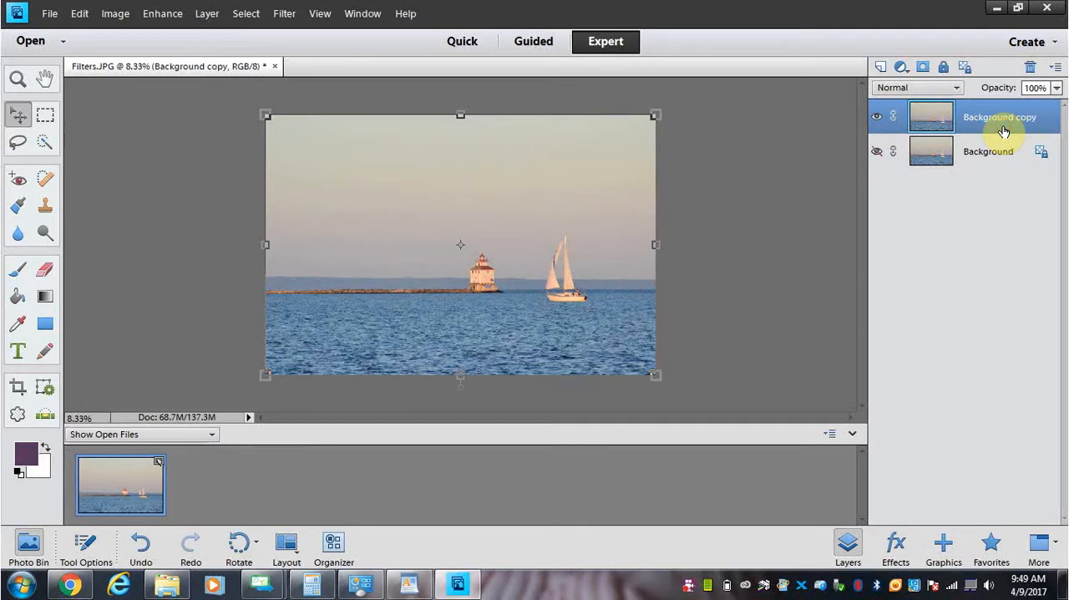
left_click(809, 161)
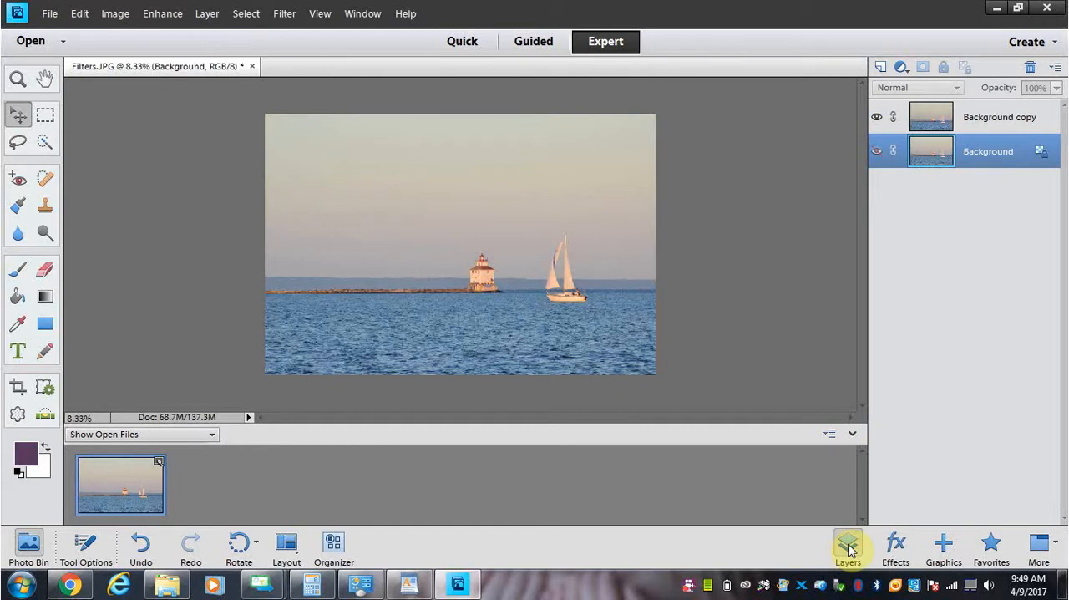
- Open the effects library, look through its styles and effects, and return to the Artistic filters
left_click(901, 548)
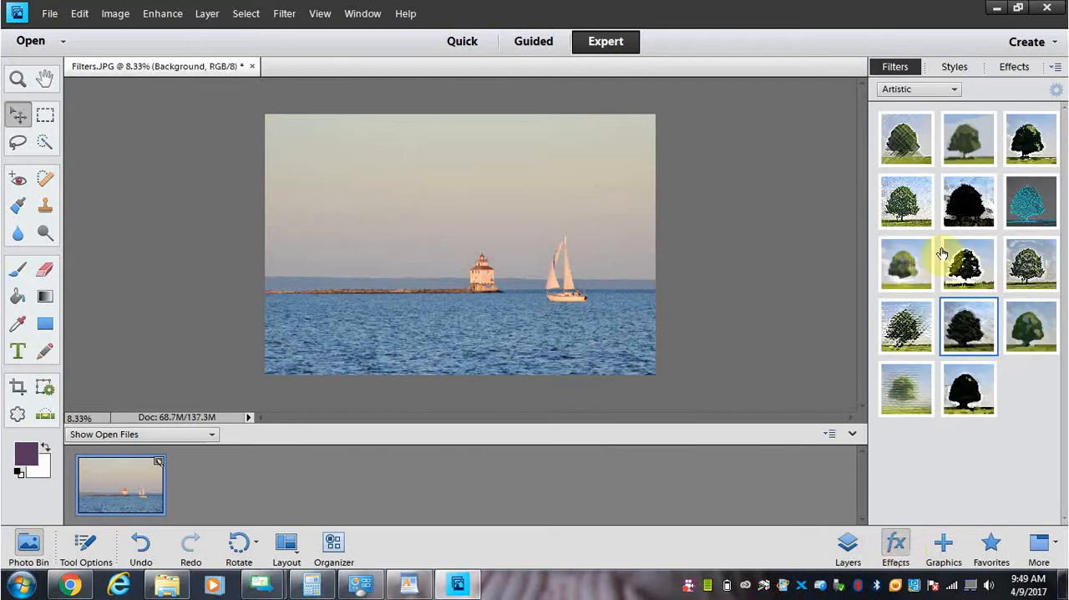
left_click(953, 69)
left_click(1013, 67)
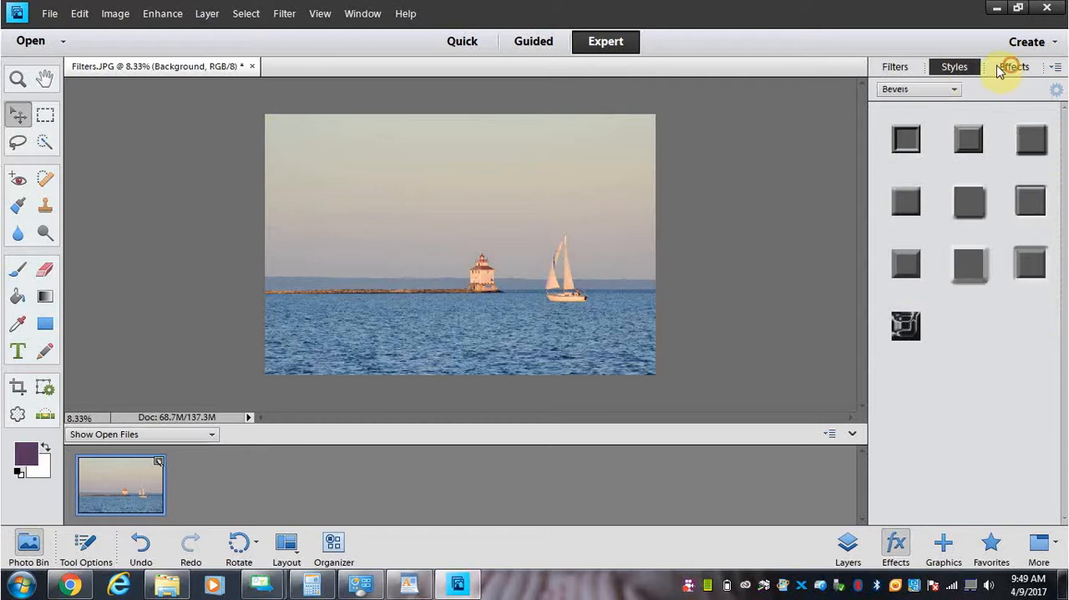
left_click(951, 70)
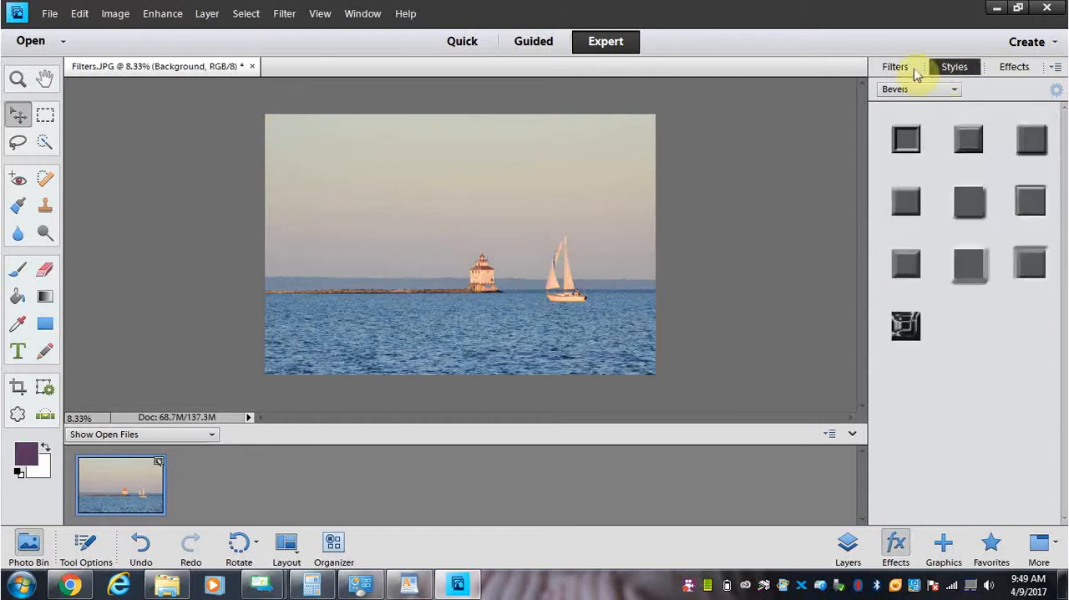
left_click(909, 67)
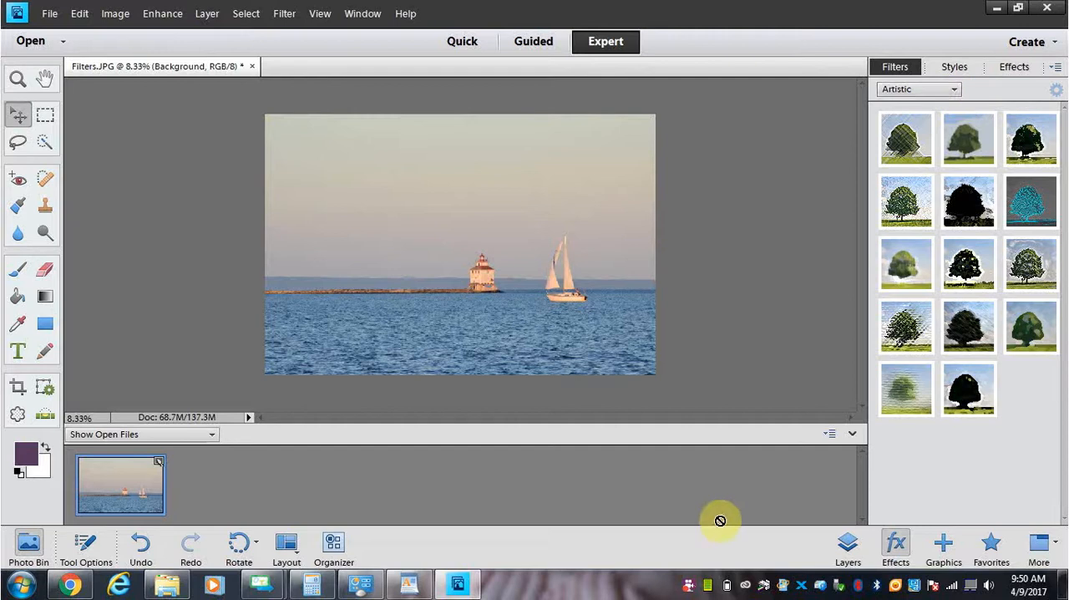
- Examine the lighthouse and sailboat up close at 50% magnification
key("ctrl+plus")
key("ctrl+plus")
key("ctrl+plus")
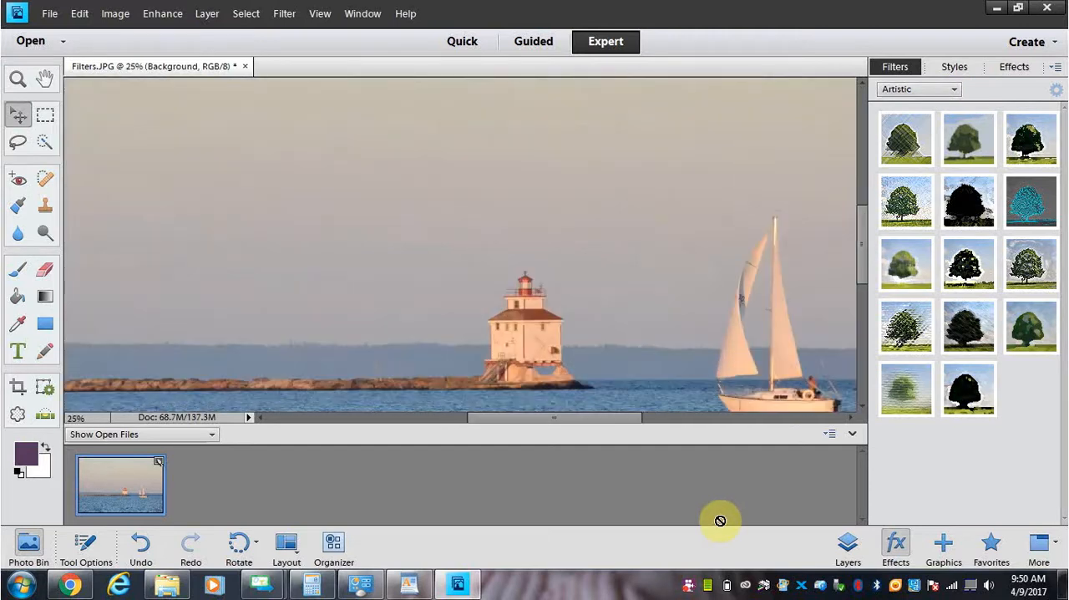
left_click_drag(613, 413, 651, 428)
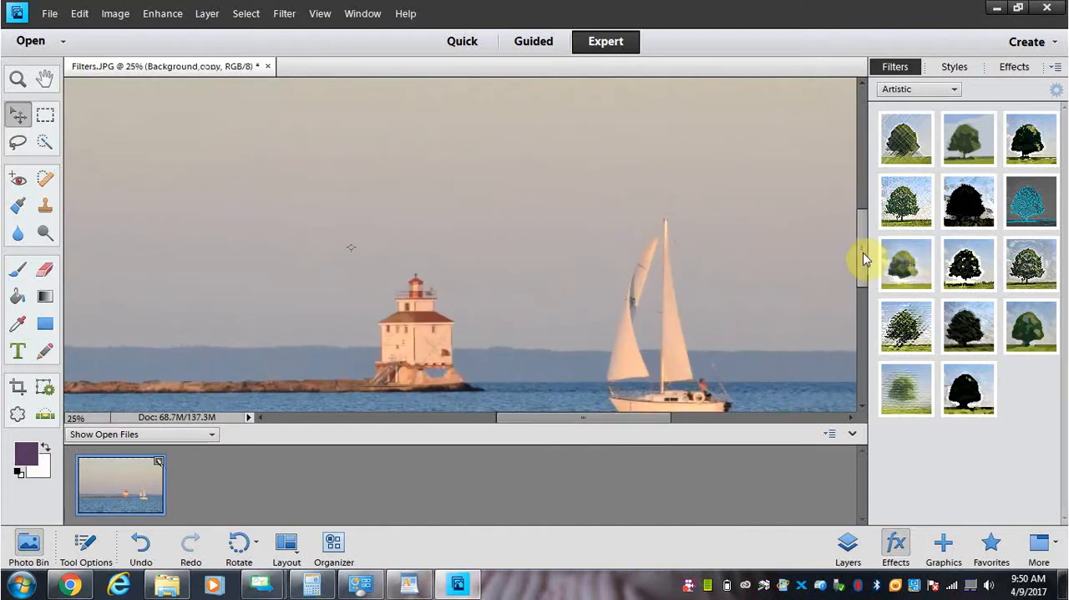
left_click_drag(862, 254, 864, 274)
left_click_drag(660, 417, 666, 424)
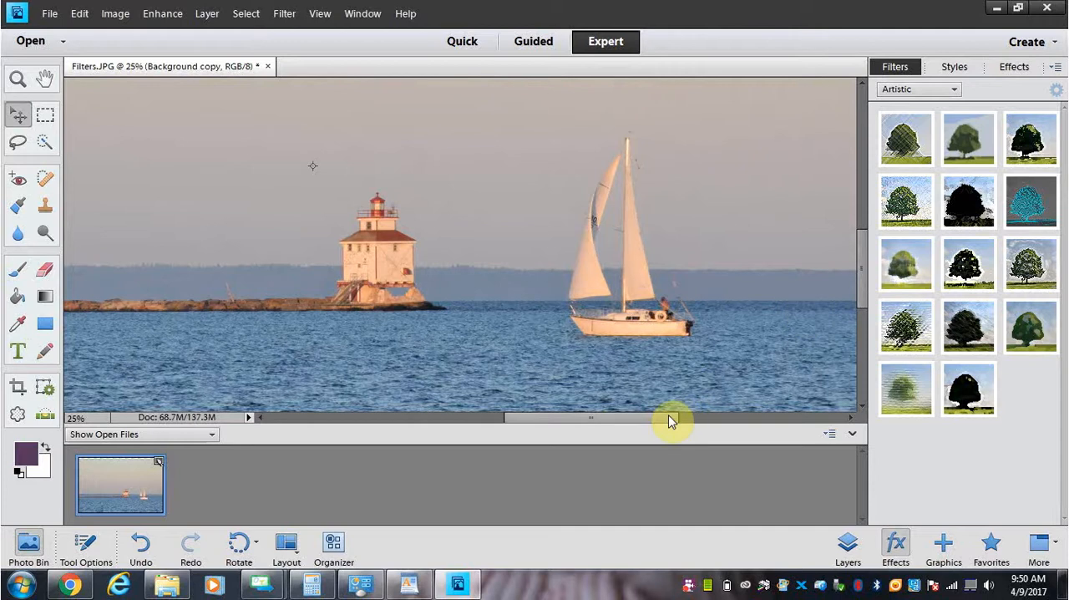
key("ctrl+plus")
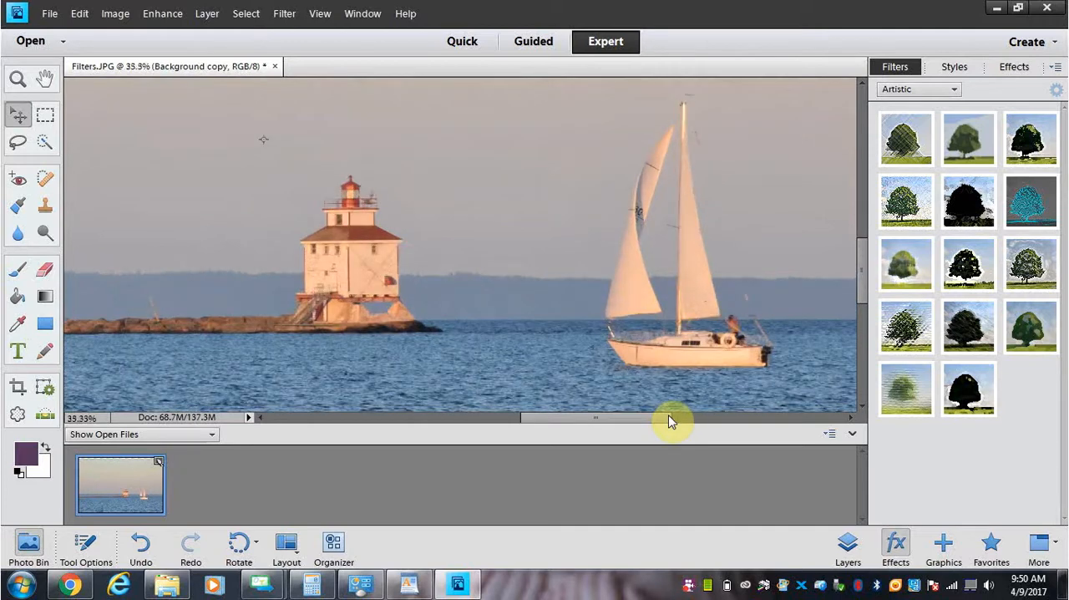
key("ctrl+plus")
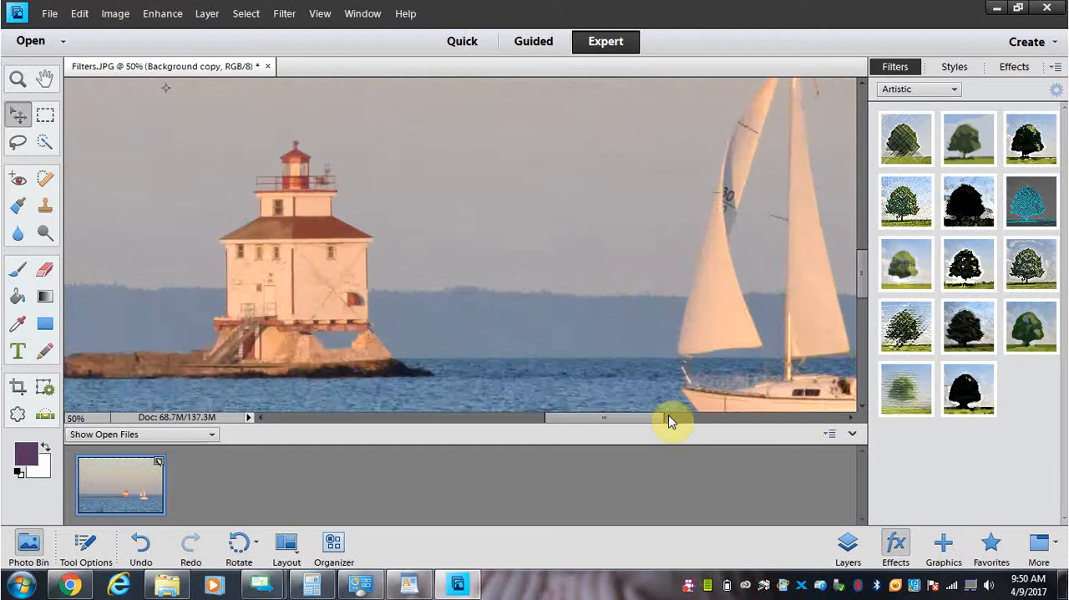
mouse_move(630, 422)
left_mouse_down()
mouse_move(657, 429)
mouse_move(641, 424)
left_mouse_up()
scroll(862, 279, "down", 2)
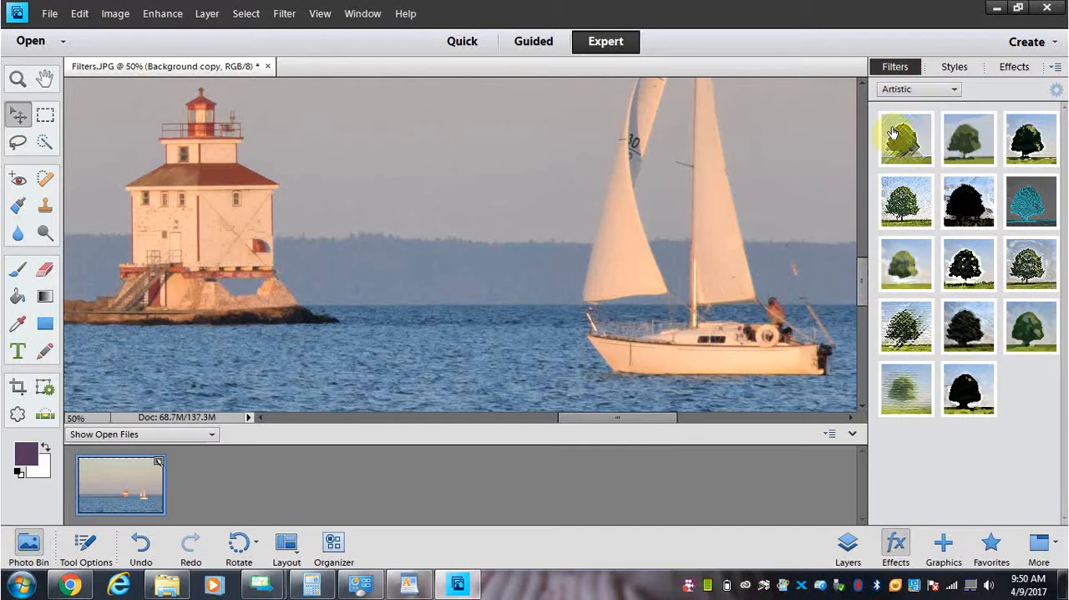
- Apply the Patchwork texture filter to the Background copy layer and inspect the lighthouse and sailboat
left_click(952, 89)
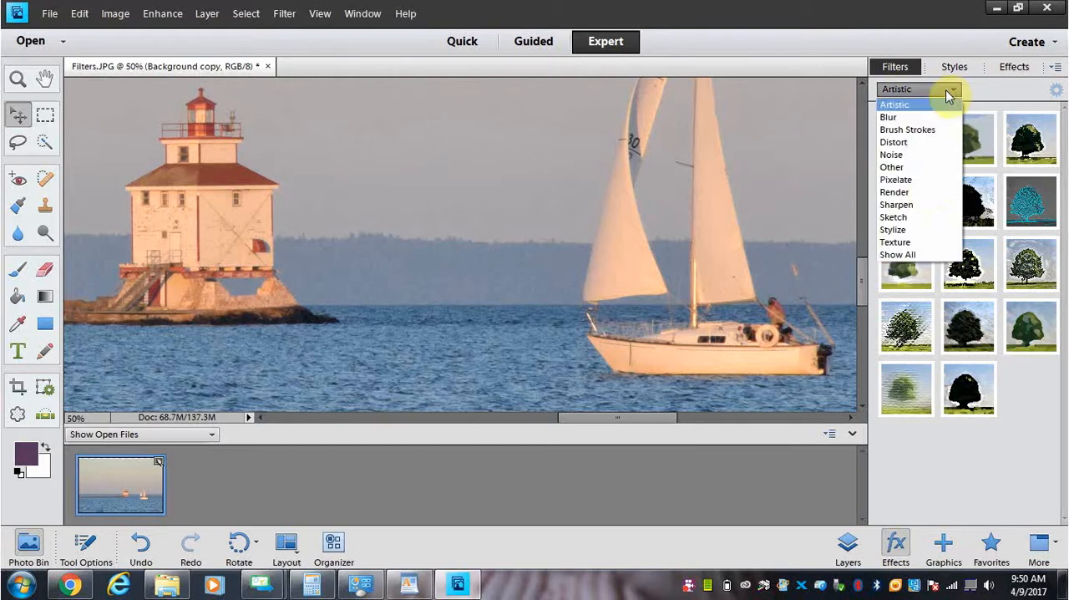
left_click(912, 242)
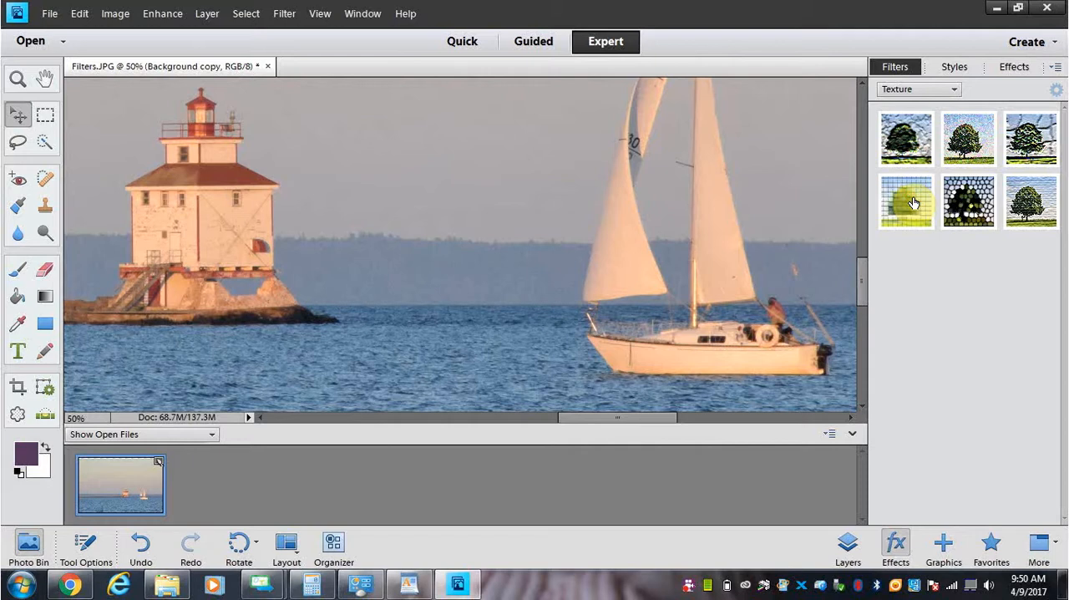
left_click_drag(913, 203, 493, 282)
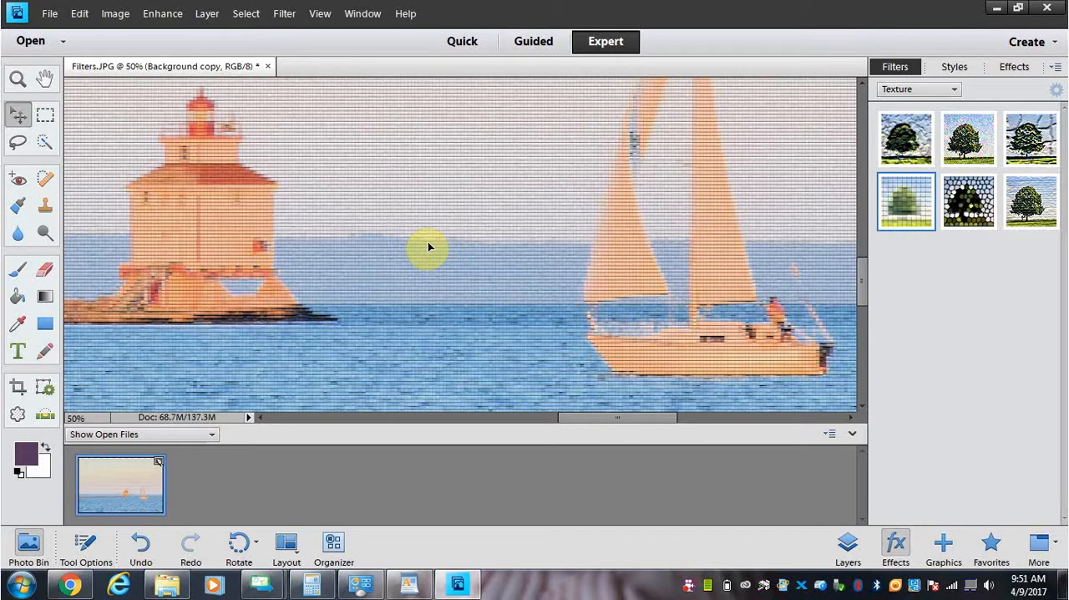
key("ctrl+minus")
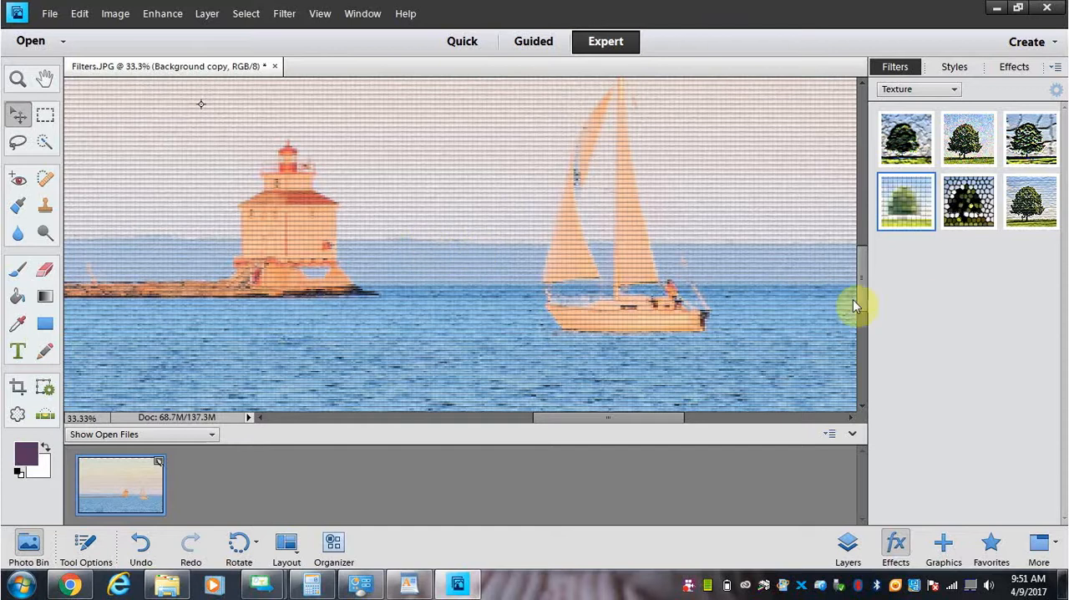
mouse_move(863, 288)
left_mouse_down()
mouse_move(866, 263)
mouse_move(863, 290)
left_mouse_up()
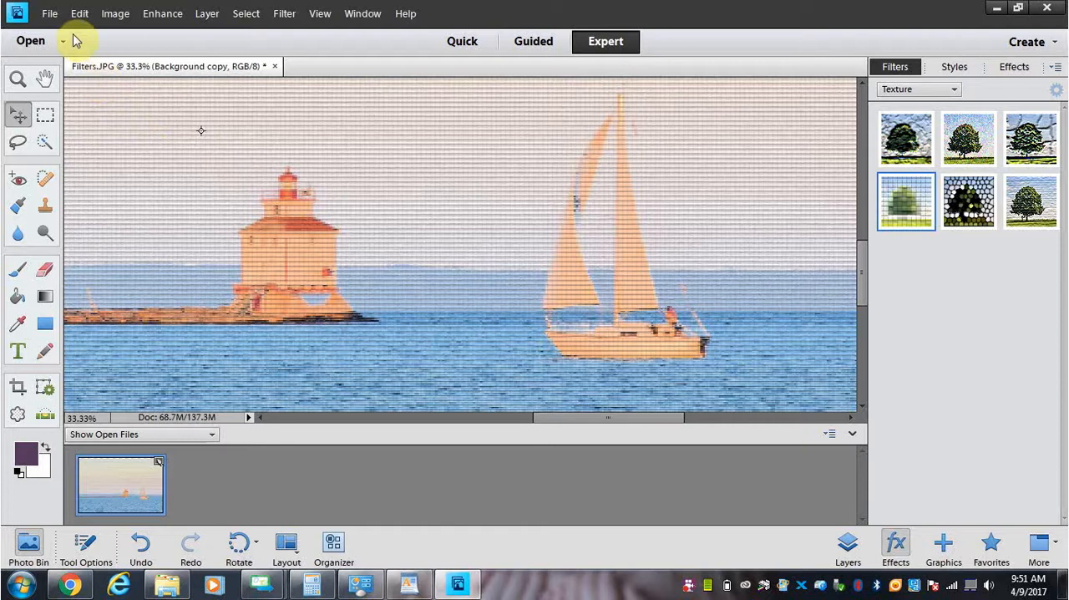
- Undo the Patchwork filter on the Background copy layer
left_click(113, 15)
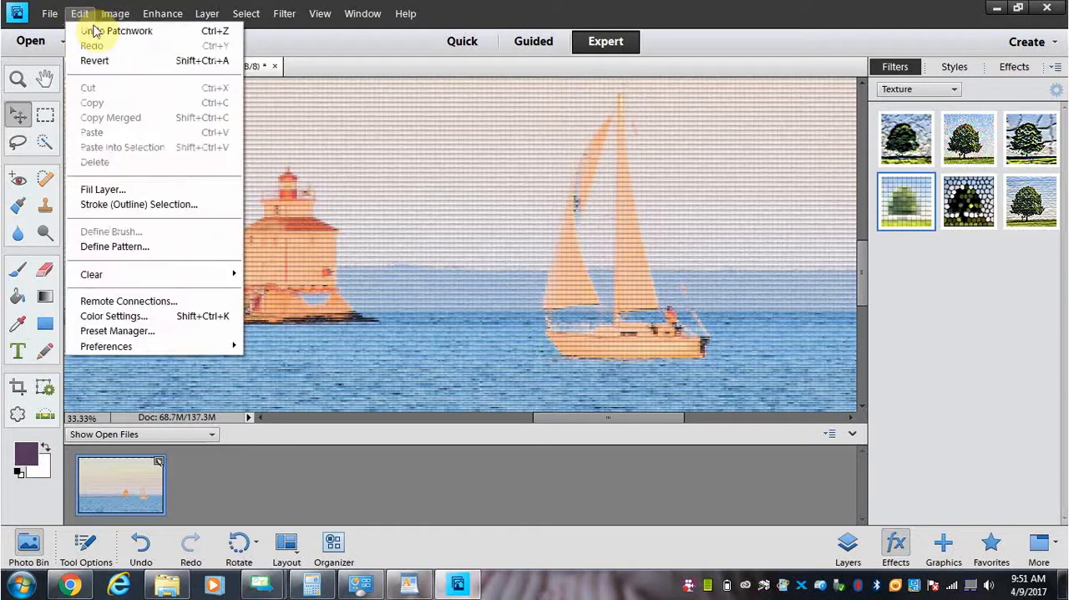
left_click(92, 29)
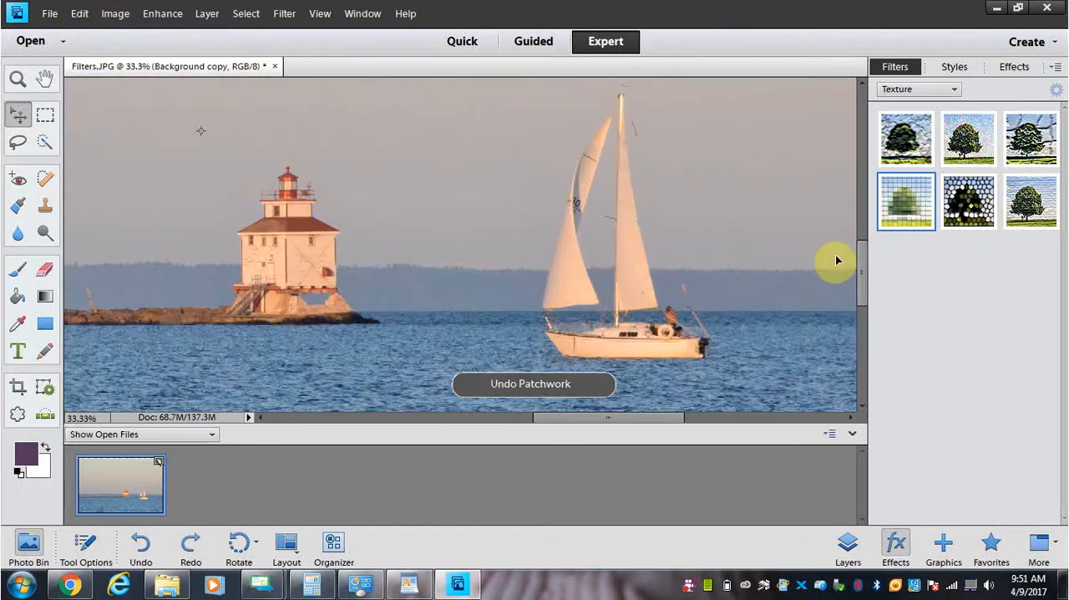
left_click_drag(864, 281, 864, 264)
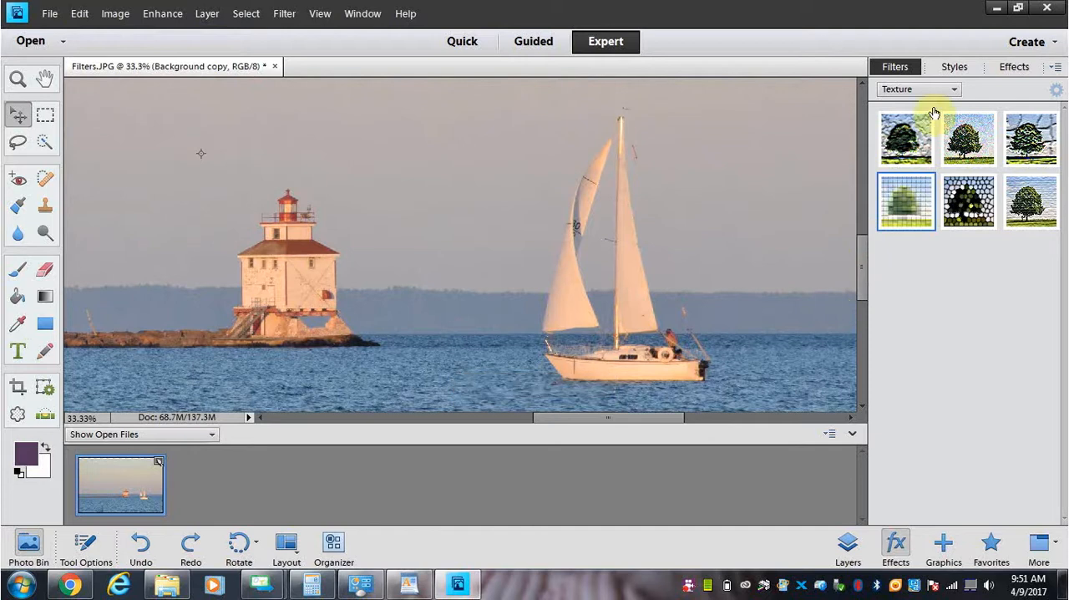
- Apply the Rough Pastels artistic filter to the Background copy layer and inspect the sailboat at 66.67% magnification
left_click(954, 94)
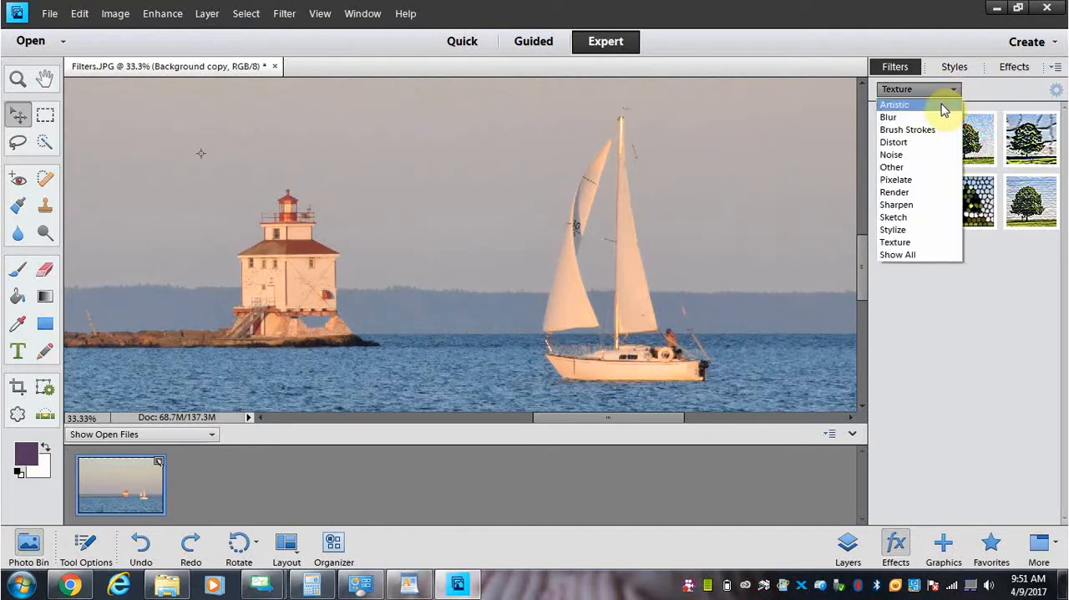
left_click(944, 107)
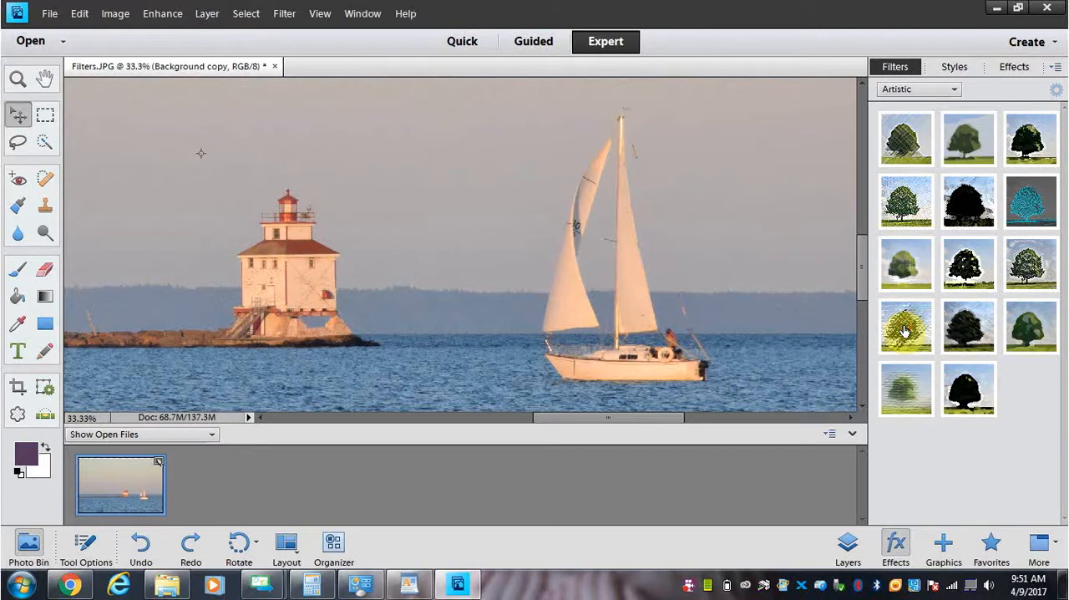
left_click_drag(903, 331, 535, 315)
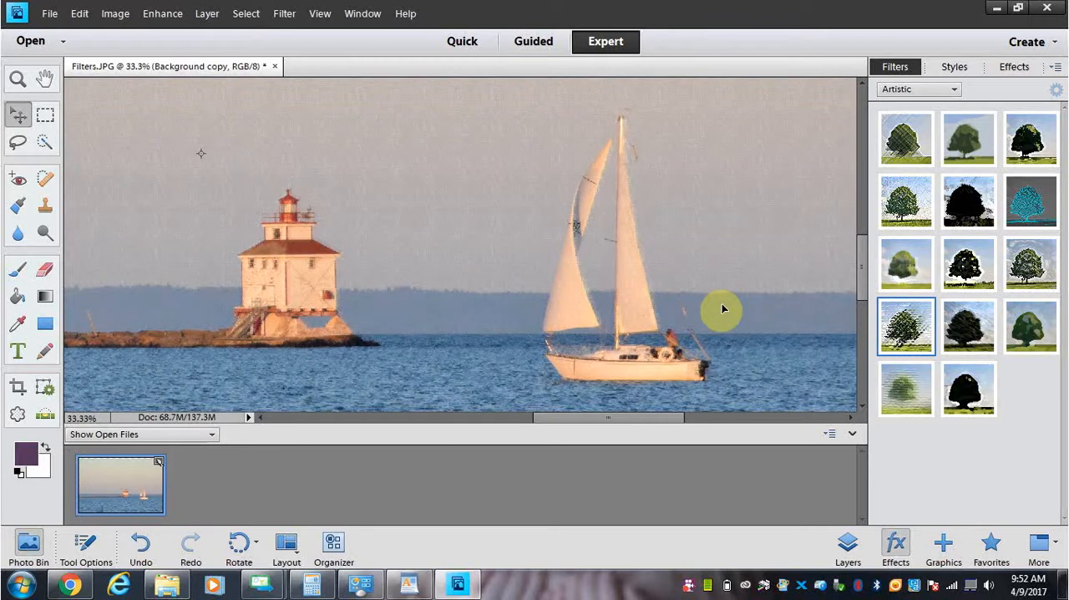
key("ctrl+equal")
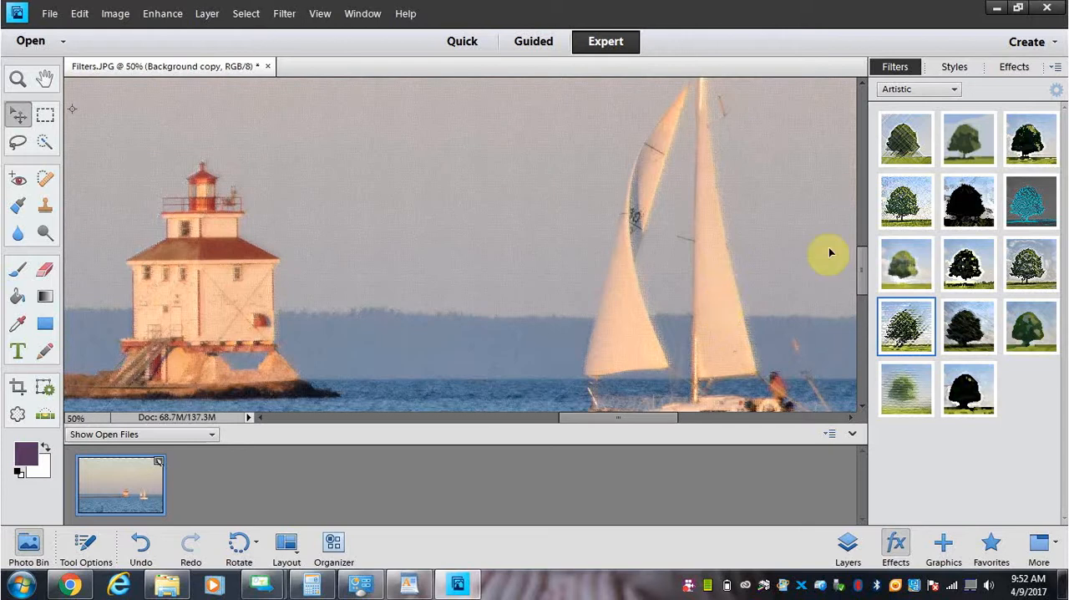
left_click_drag(864, 269, 863, 291)
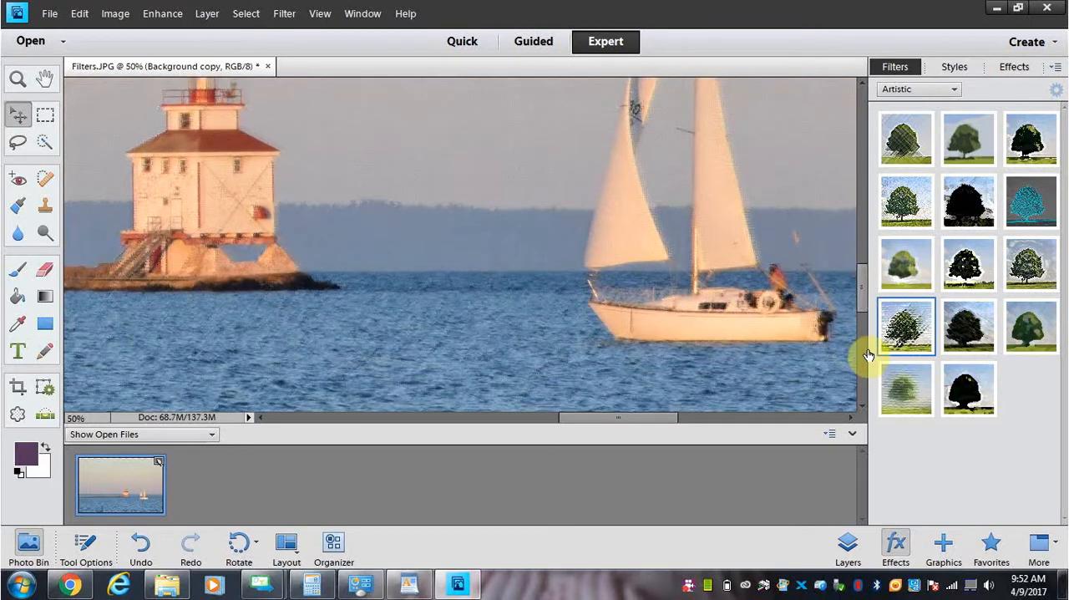
key("ctrl+equal")
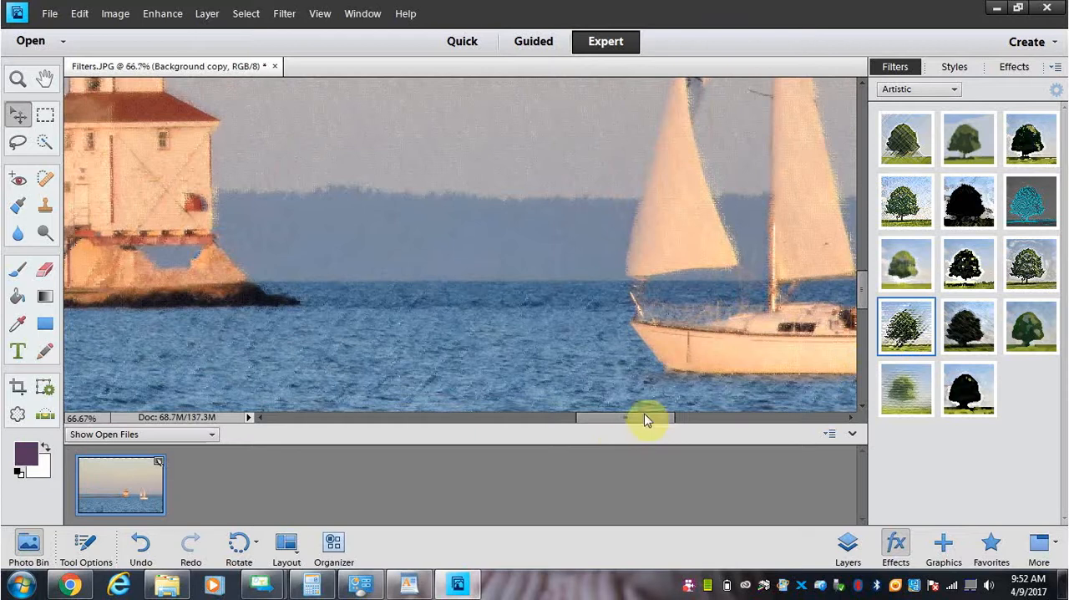
left_click_drag(645, 420, 685, 422)
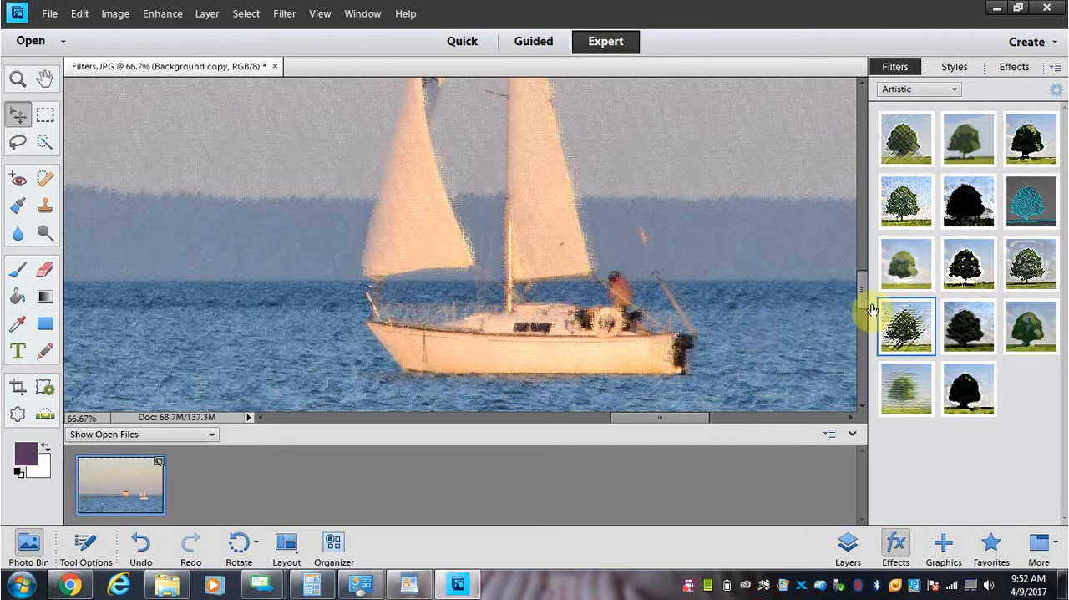
mouse_move(863, 296)
left_mouse_down()
mouse_move(863, 275)
mouse_move(864, 298)
left_mouse_up()
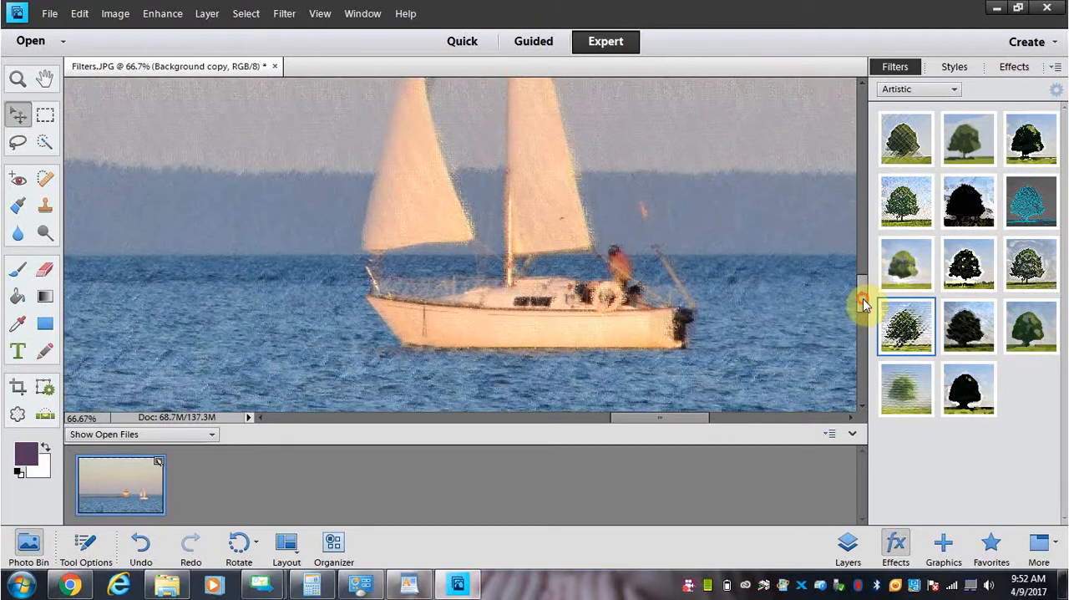
left_click_drag(659, 418, 653, 422)
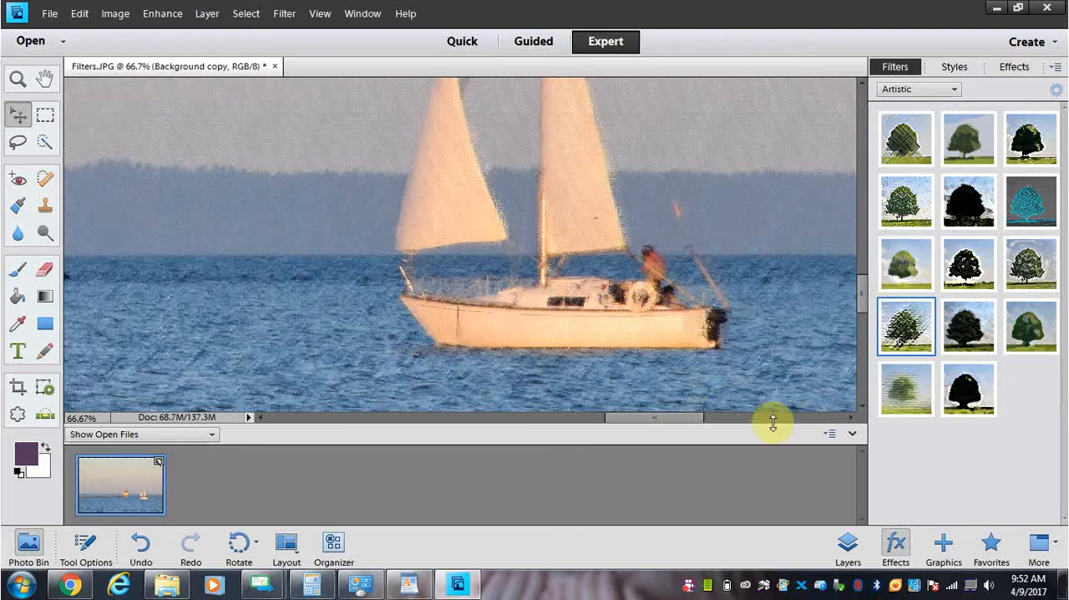
- Undo the Rough Pastels filter on the Background copy layer
left_click(114, 15)
left_click(84, 32)
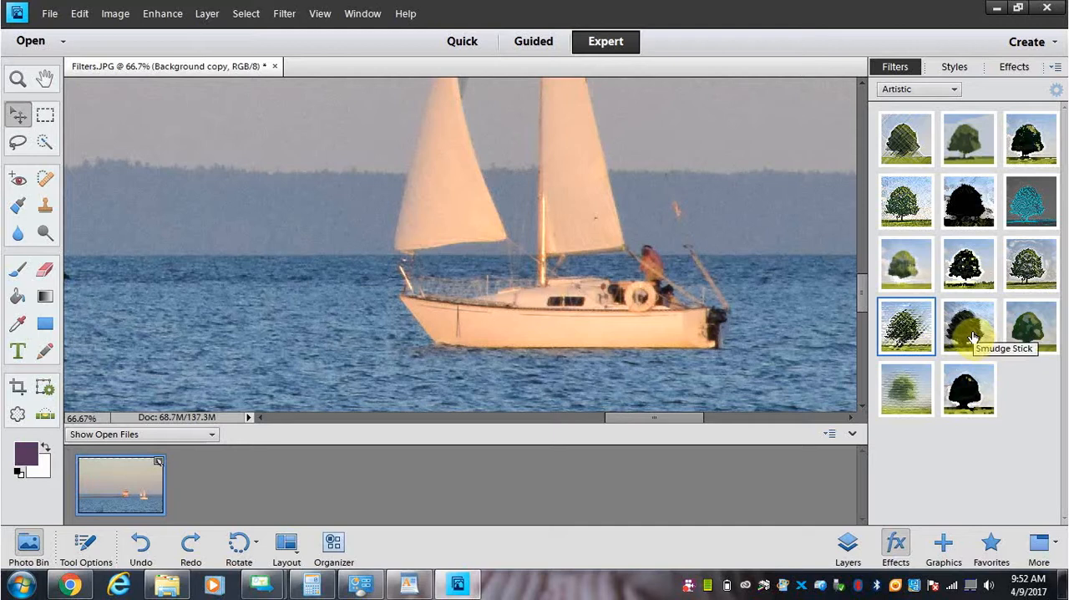
- Apply the Smudge Stick artistic filter to the Background copy layer and inspect the sailboat, water and lighthouse
left_click_drag(971, 332, 568, 318)
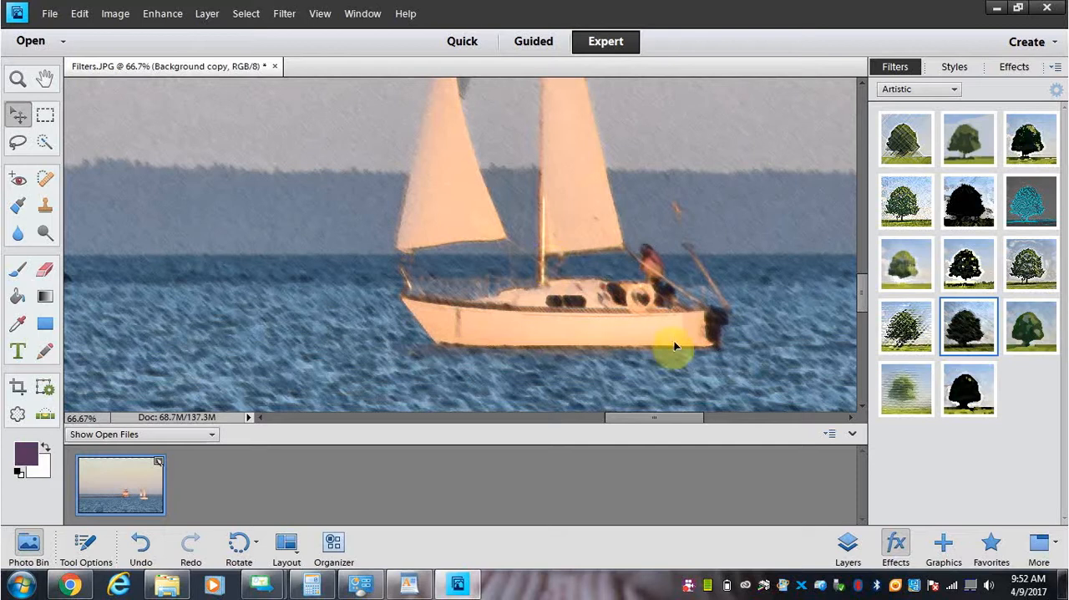
left_click_drag(863, 298, 864, 303)
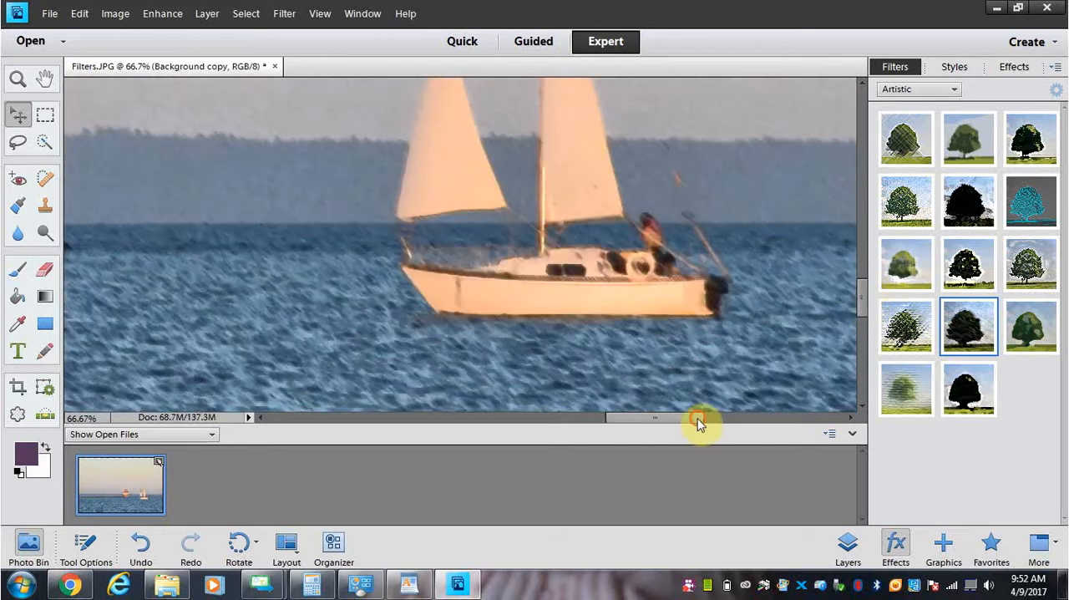
left_click_drag(700, 418, 644, 432)
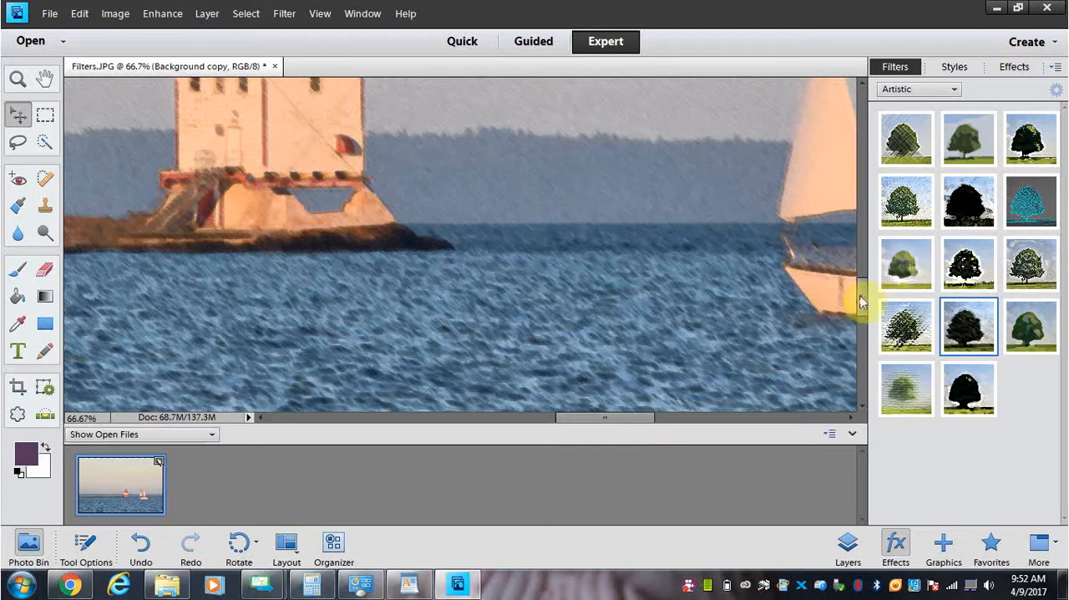
- Examine the Smudge Stick result on the lighthouse and the whole sailboat together at 50% magnification
left_click_drag(865, 303, 865, 284)
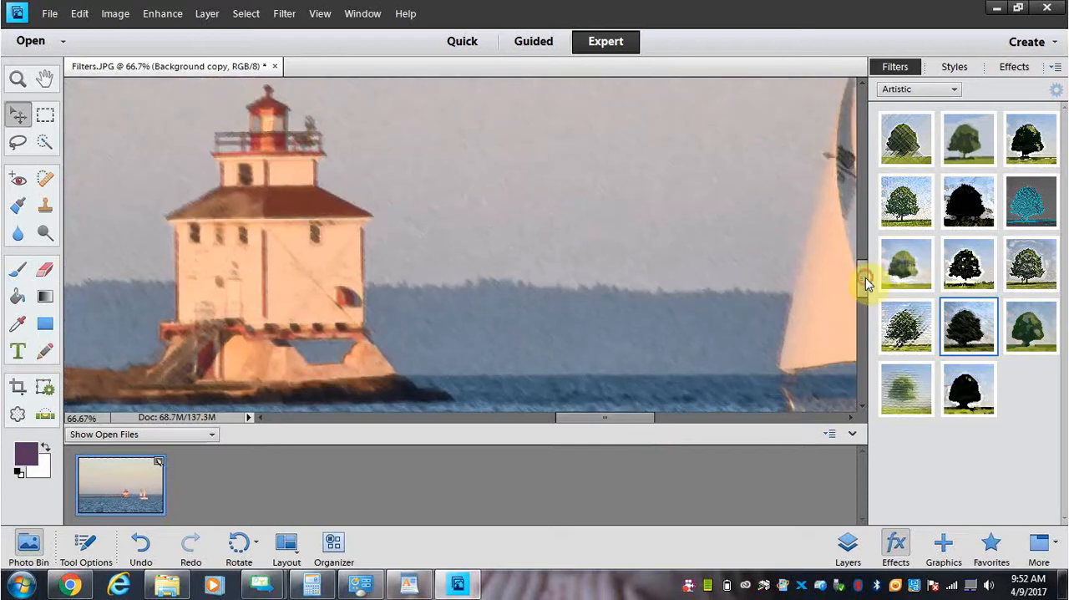
key("ctrl+minus")
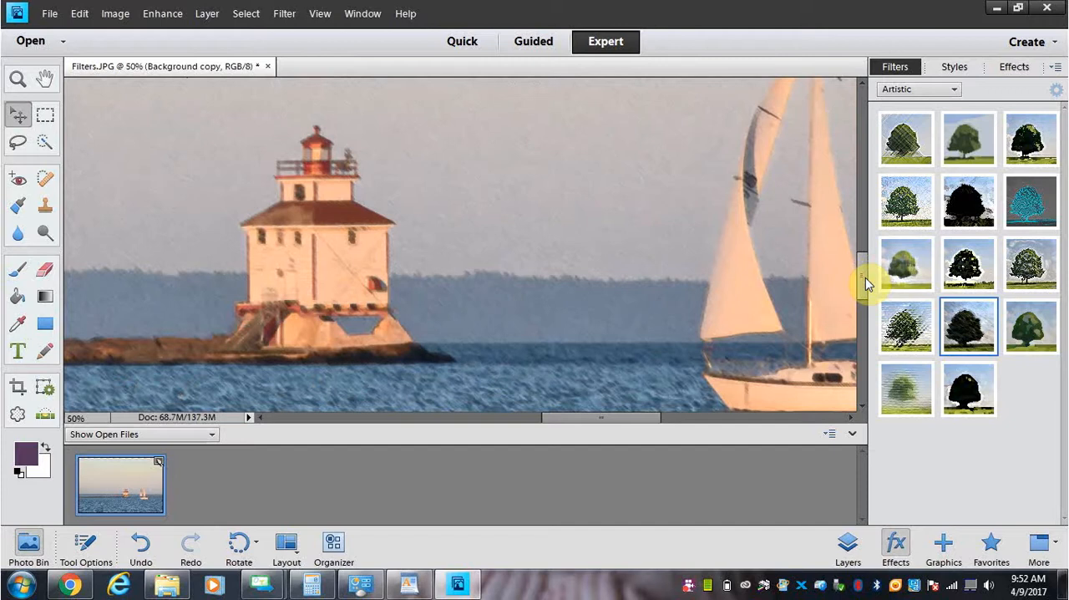
left_click_drag(610, 417, 639, 418)
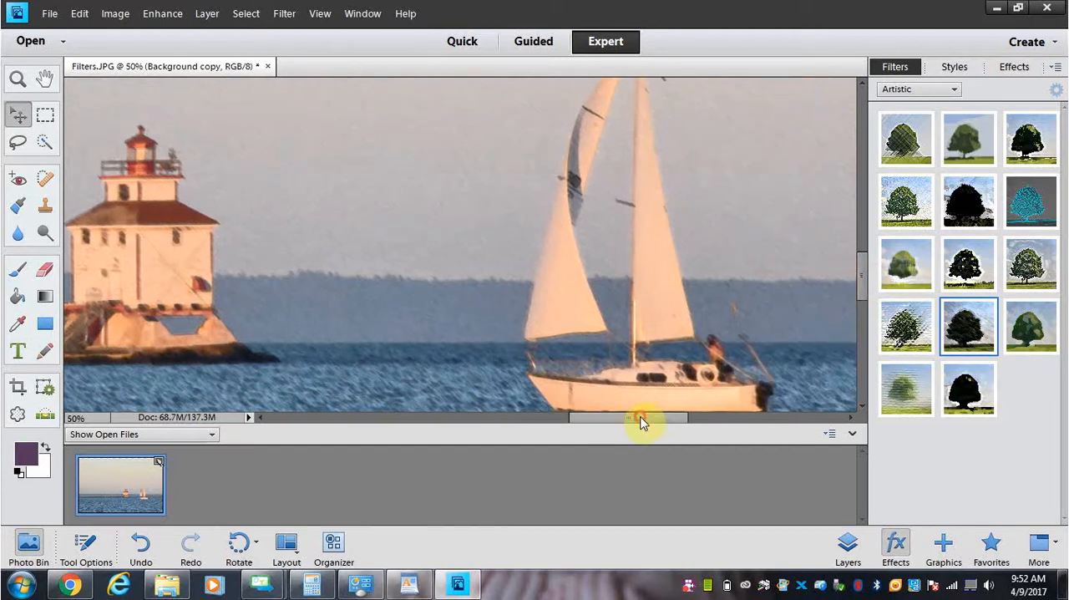
left_click_drag(863, 273, 863, 280)
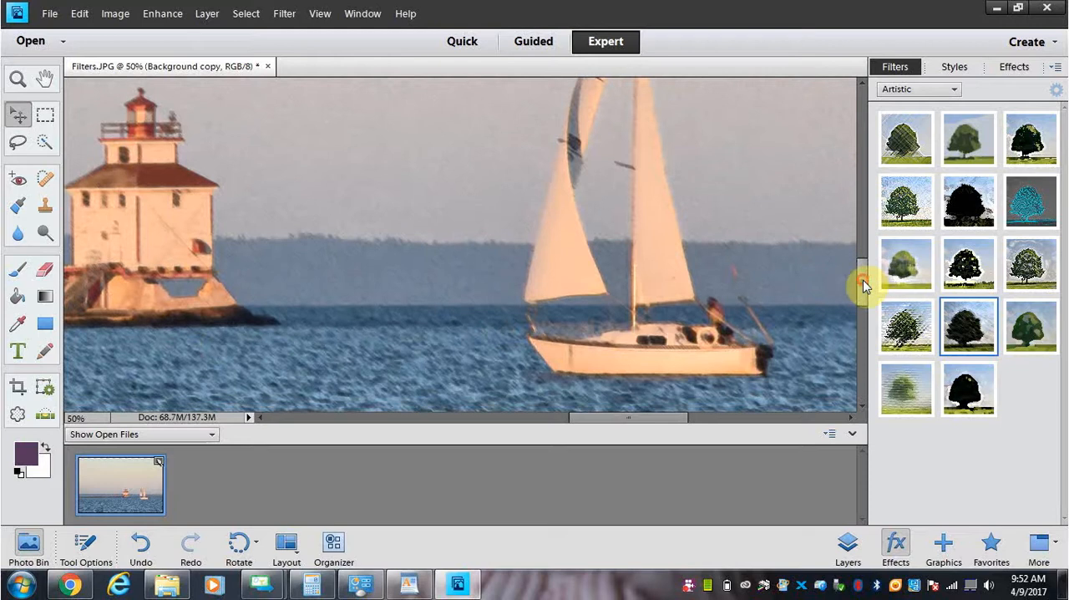
left_click_drag(673, 419, 666, 419)
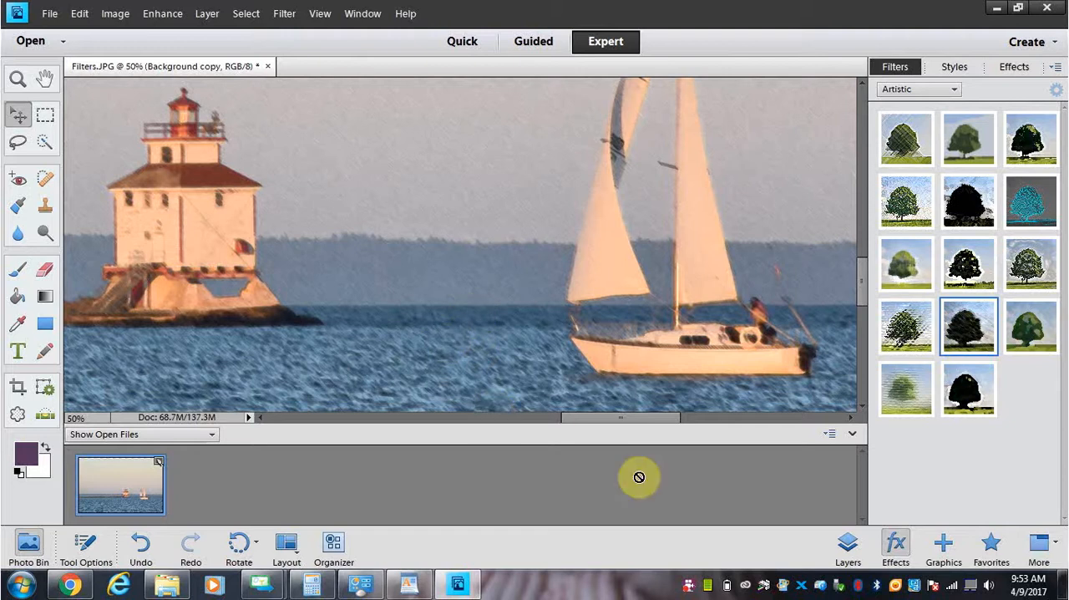
left_click(688, 585)
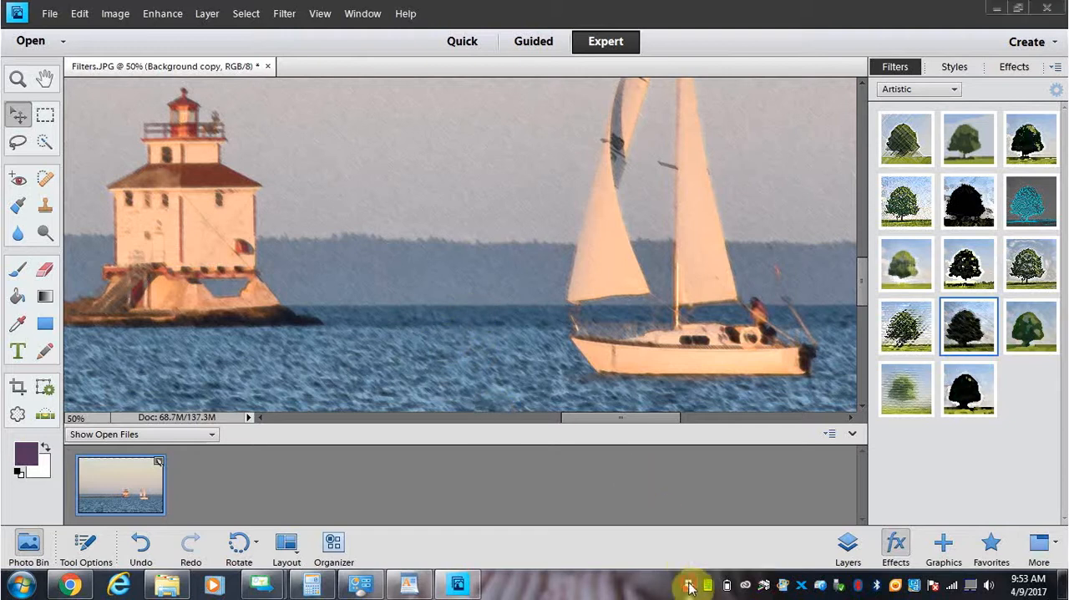